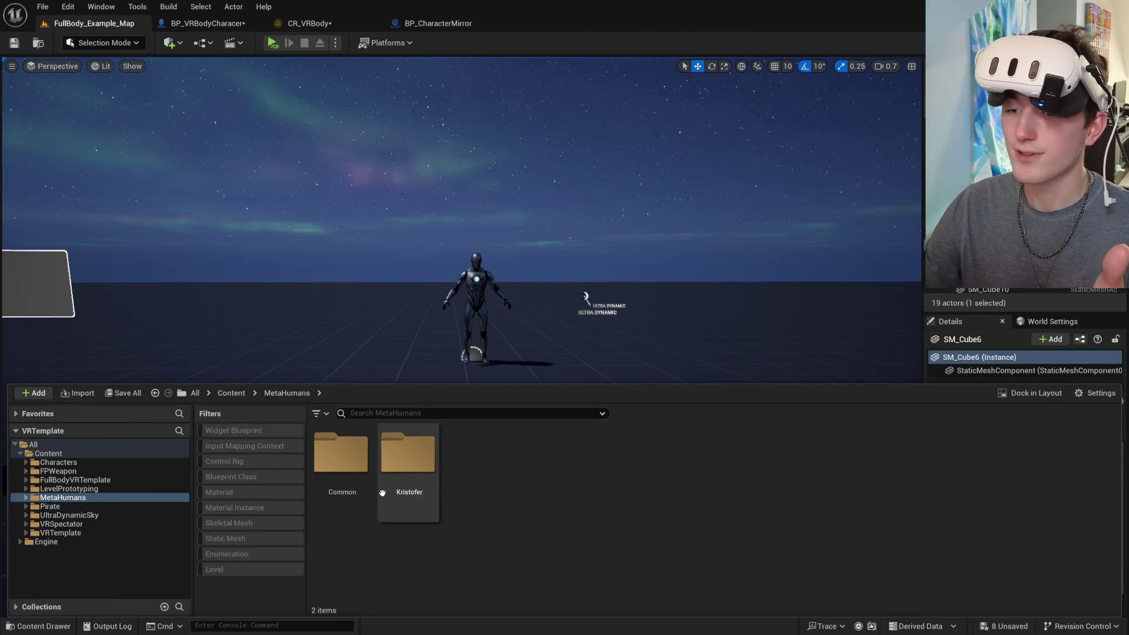
# Step: Filter to Skeletal Mesh and select the face, m_med_nrw_body, yogaful, runningshoes and crewneck meshes
pyautogui.click(224, 524)
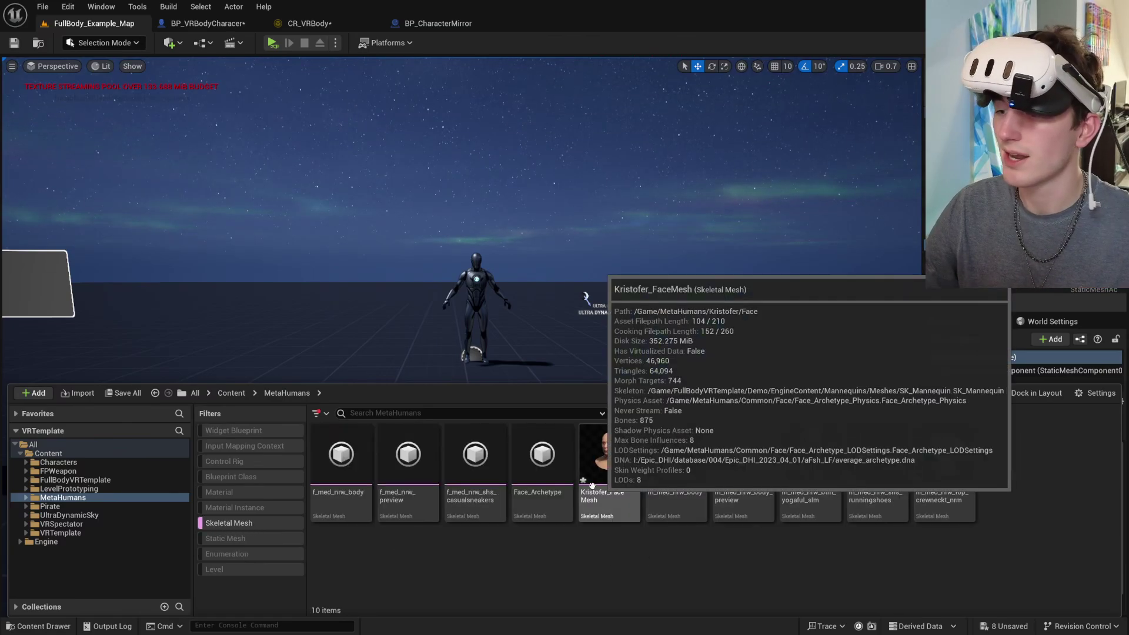
pyautogui.click(618, 500)
pyautogui.keyDown('ctrl'); pyautogui.click(676, 470); pyautogui.keyUp('ctrl')
pyautogui.keyDown('ctrl'); pyautogui.click(811, 471); pyautogui.keyUp('ctrl')
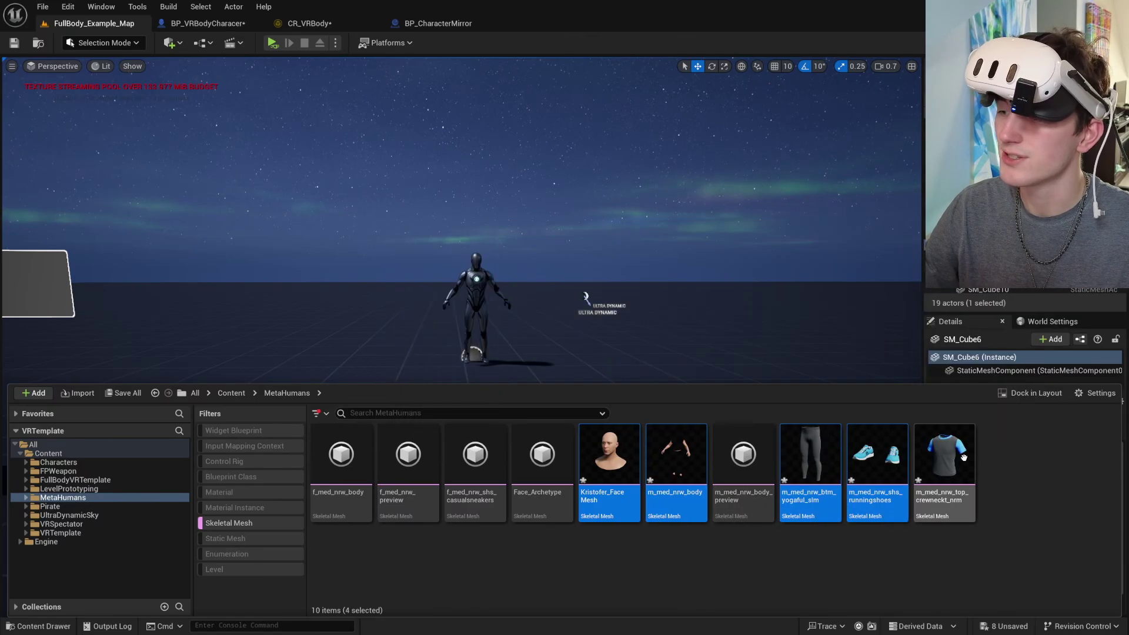
pyautogui.keyDown('ctrl'); pyautogui.click(944, 459); pyautogui.keyUp('ctrl')
pyautogui.keyDown('ctrl'); pyautogui.click(878, 461); pyautogui.keyUp('ctrl')
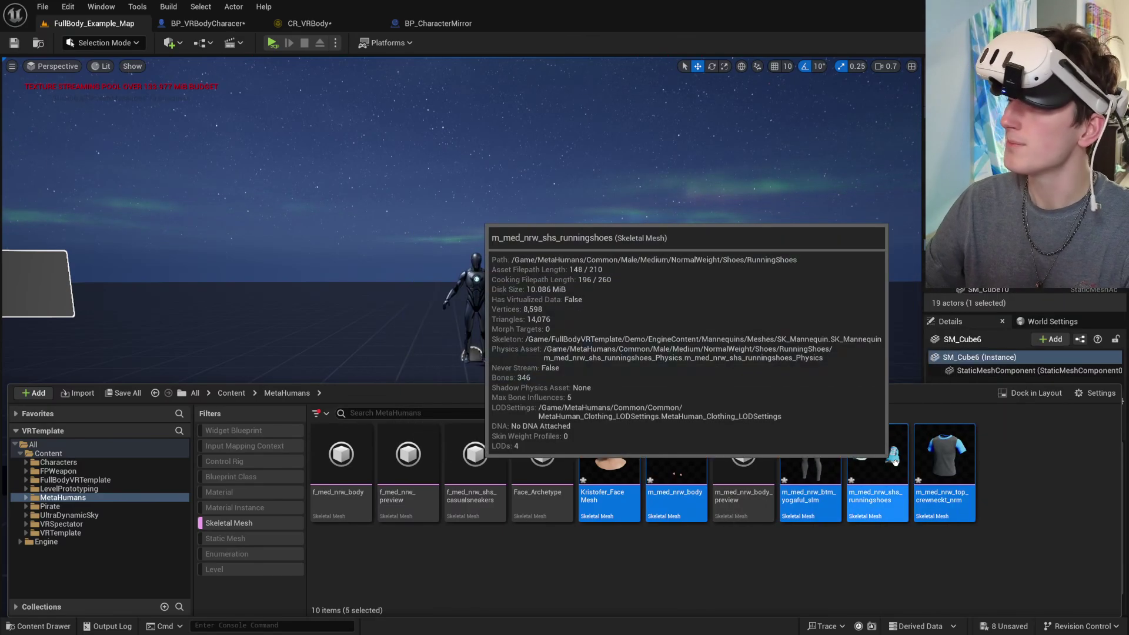
# Step: Assign the SK_Mannequin skeleton to Kristofer_FaceMesh through Skeleton > Assign Skeleton
pyautogui.rightClick(603, 447)
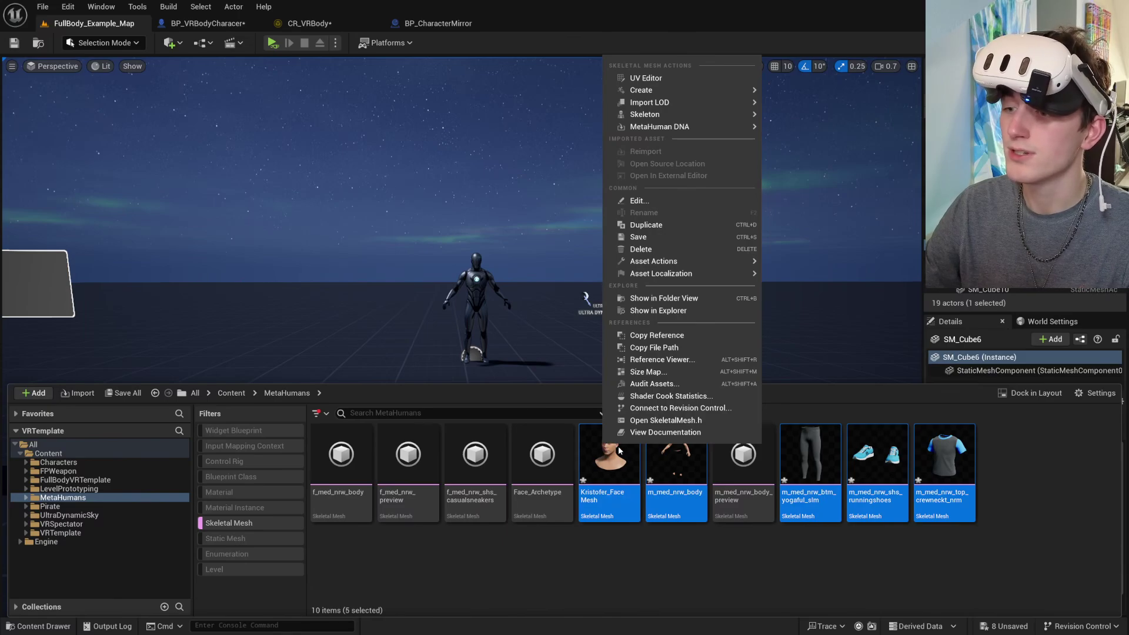
pyautogui.moveTo(676, 114)
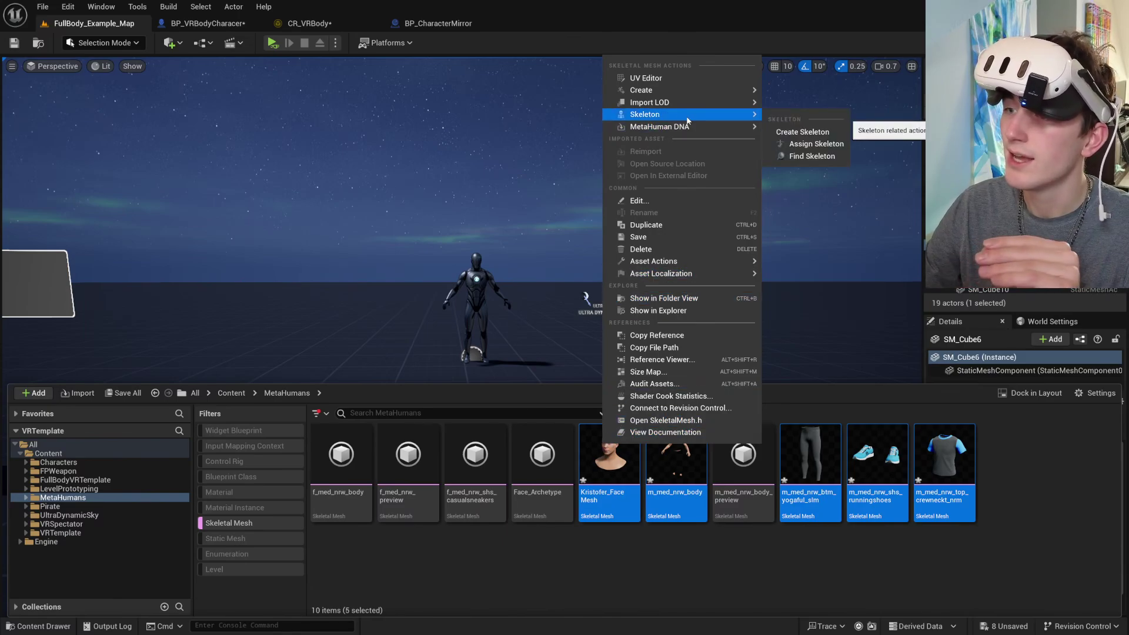
pyautogui.click(816, 145)
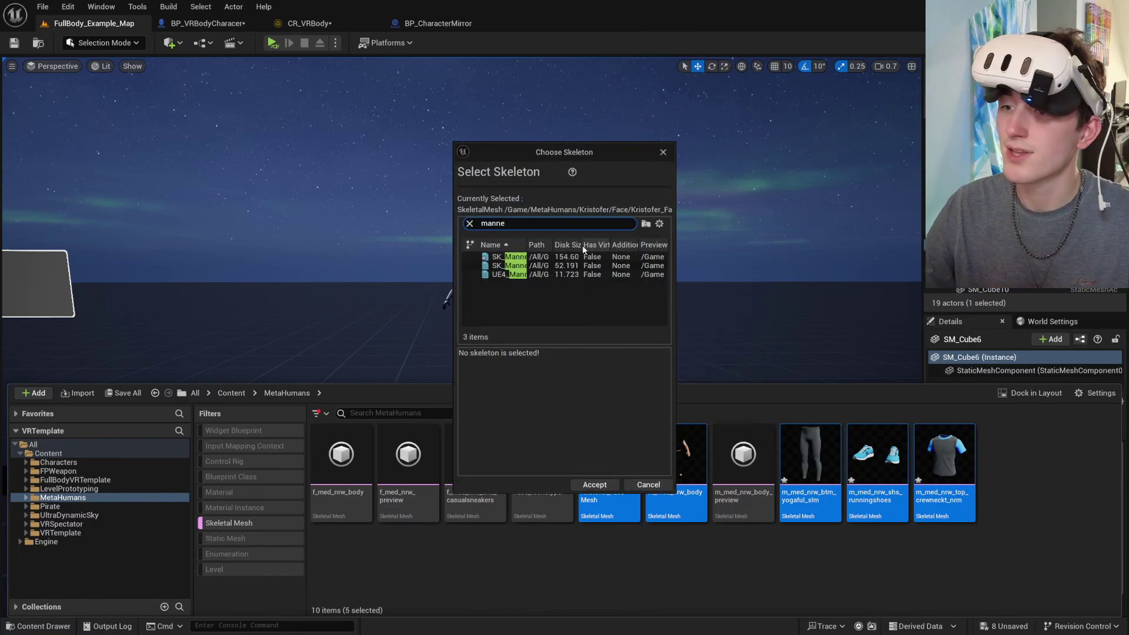
pyautogui.click(539, 257)
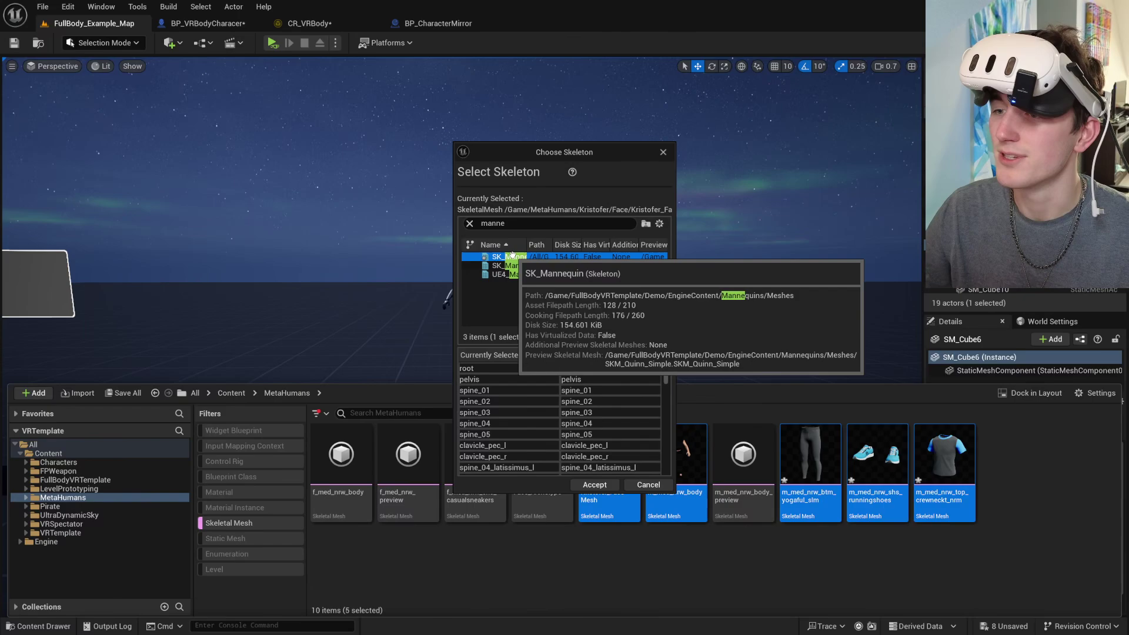
pyautogui.click(594, 485)
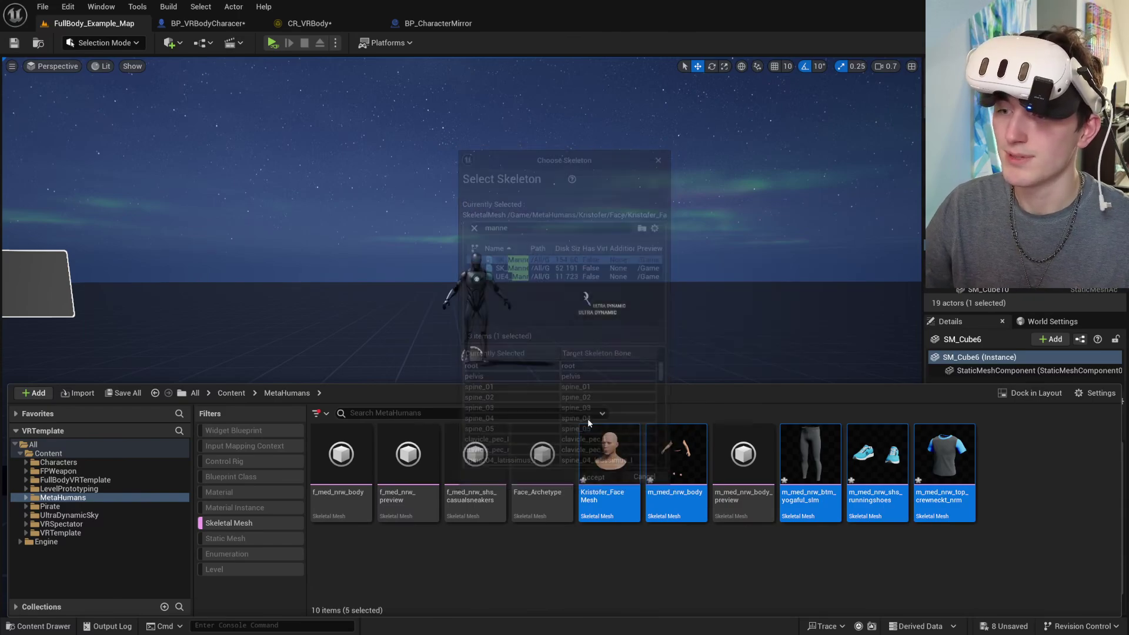
# Step: Assign SK_Mannequin as the skeleton for the next two meshes
pyautogui.write('meta')
pyautogui.click(507, 258)
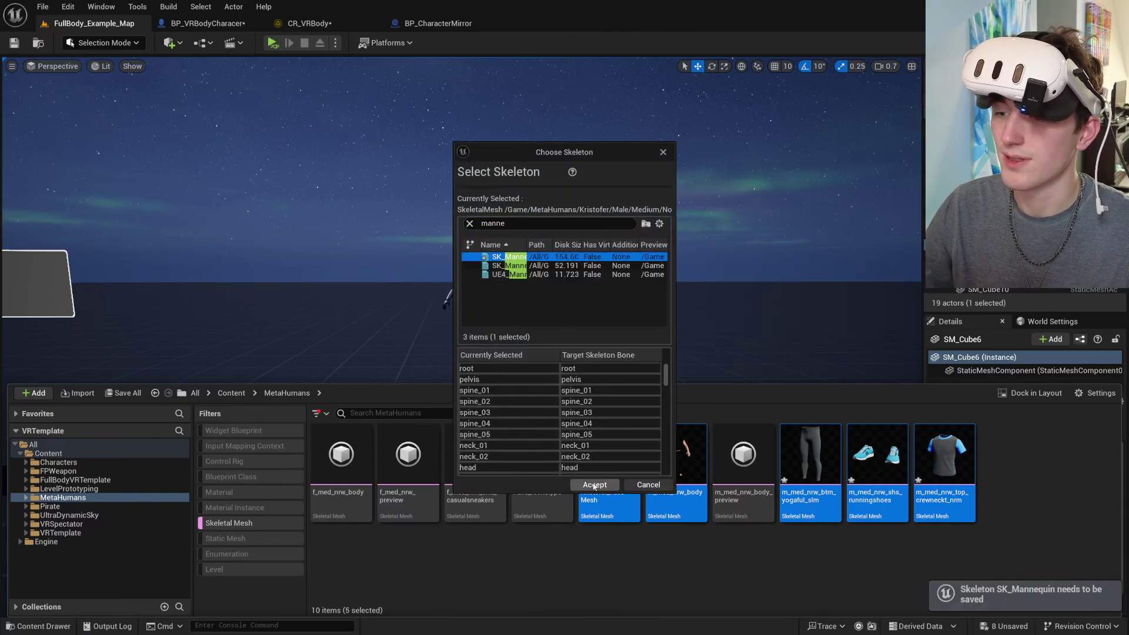
pyautogui.click(594, 484)
pyautogui.write('meta')
pyautogui.click(507, 258)
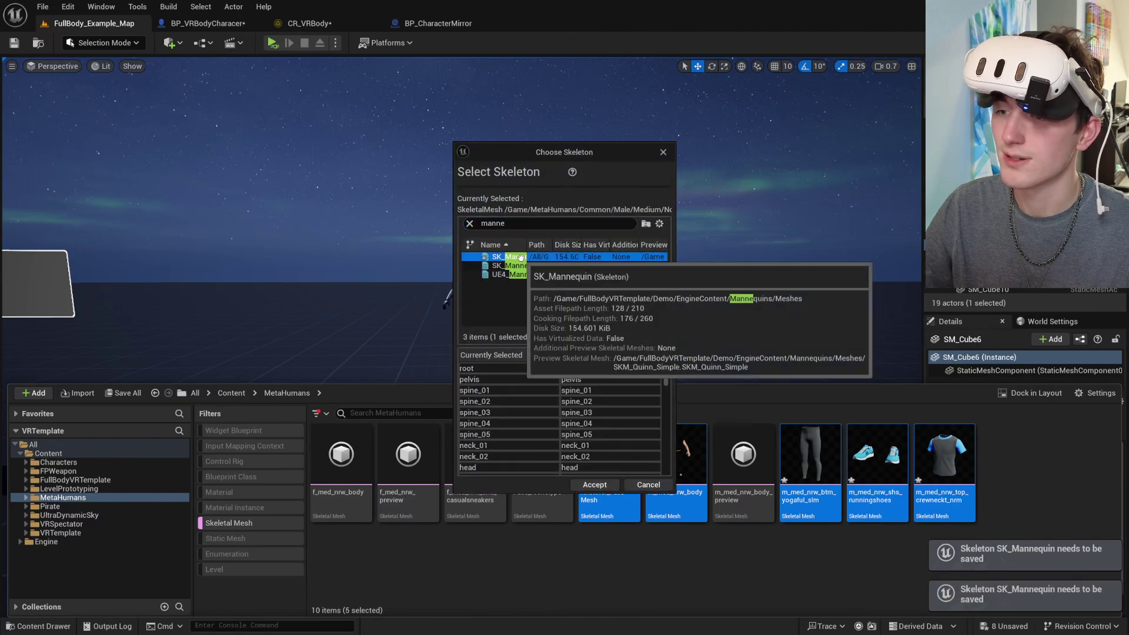
pyautogui.click(595, 485)
# Step: Search 'manne' and assign SK_Mannequin to the last two meshes
pyautogui.write('manne')
pyautogui.click(507, 257)
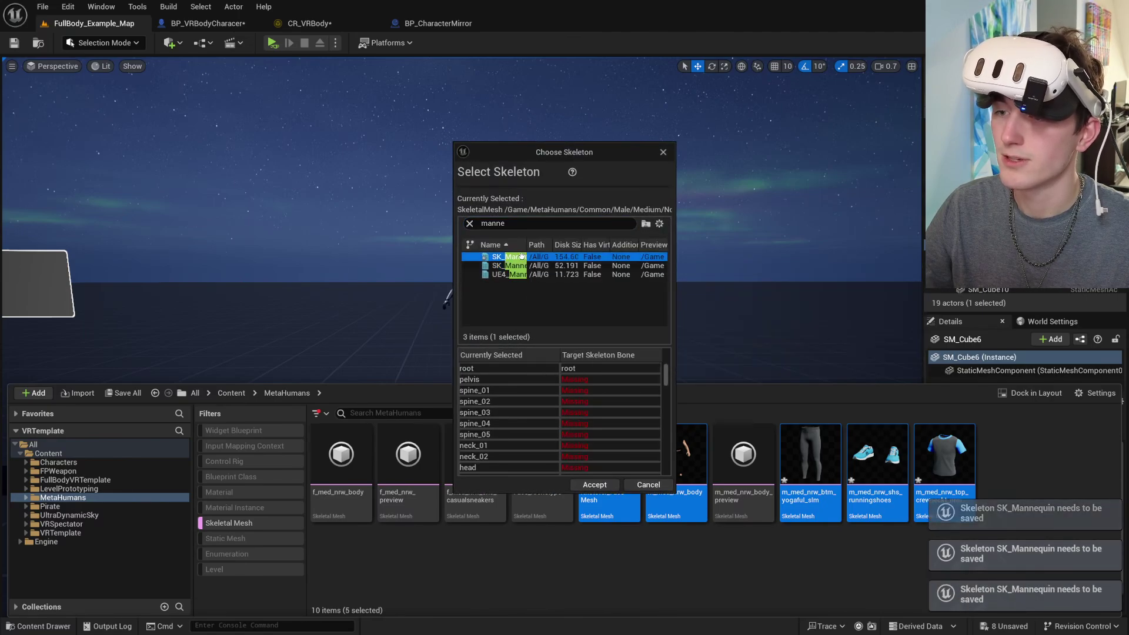
pyautogui.click(607, 485)
pyautogui.write('manne')
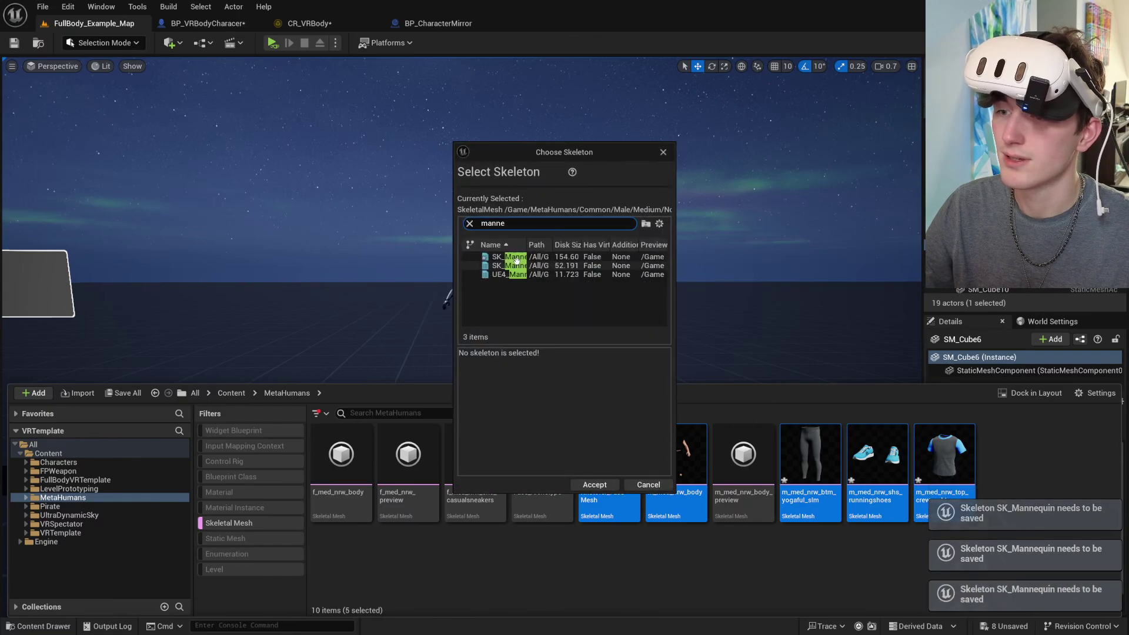
pyautogui.click(512, 257)
pyautogui.click(521, 266)
pyautogui.click(594, 484)
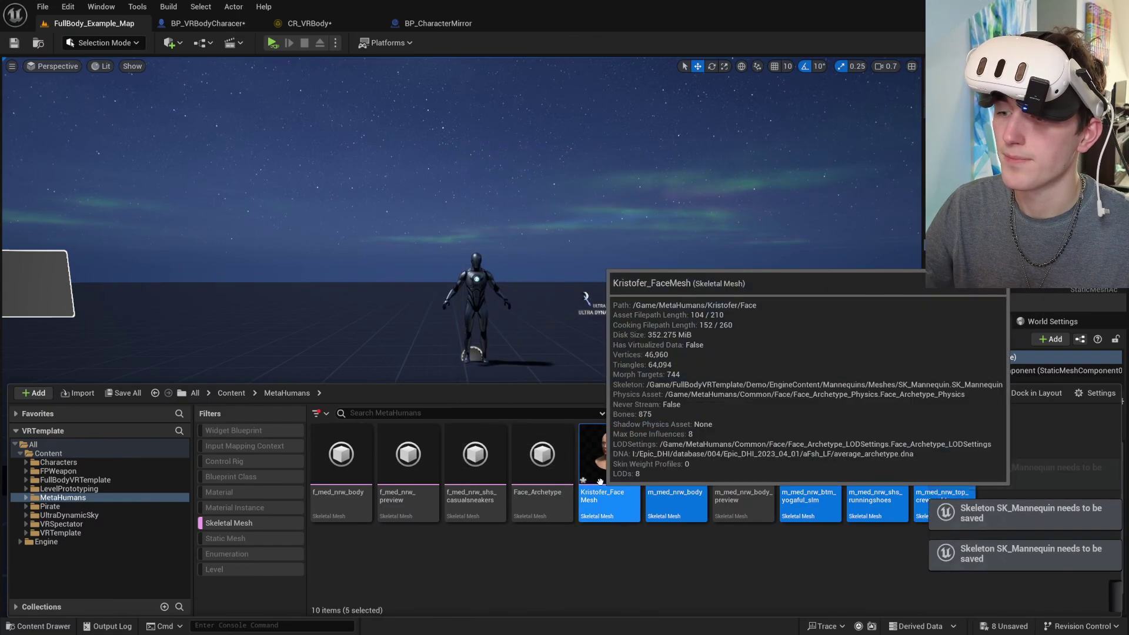
# Step: Set the BP_VRBodyCharacer Mesh component's Skeletal Mesh Asset to m_med_nrw_body
pyautogui.click(180, 27)
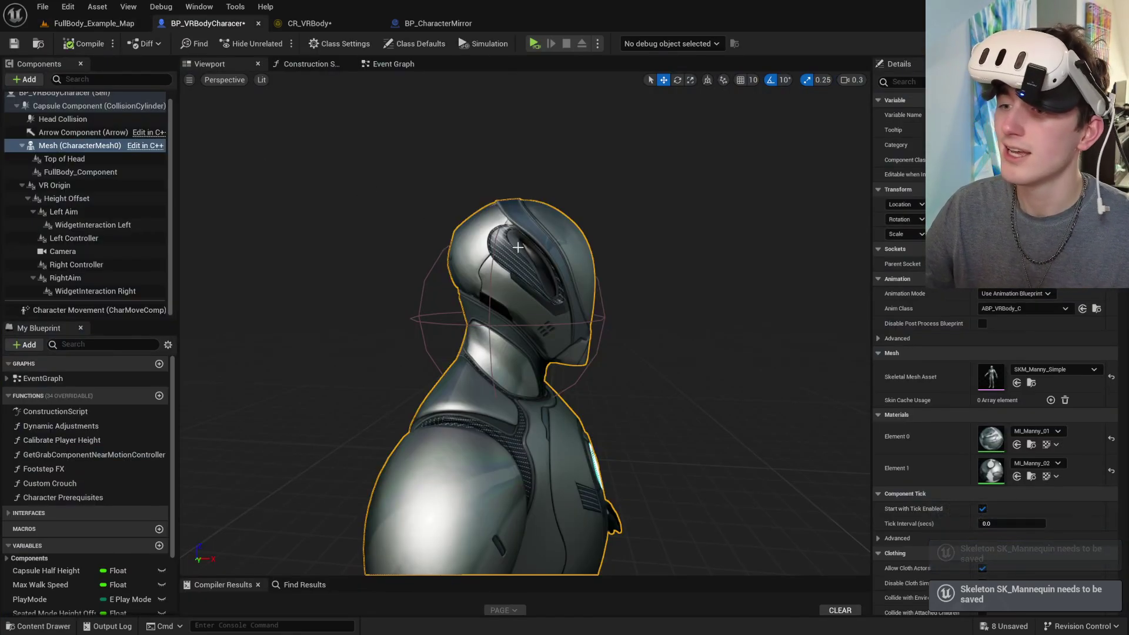
pyautogui.click(141, 147)
pyautogui.hotkey('ctrl', 'space')
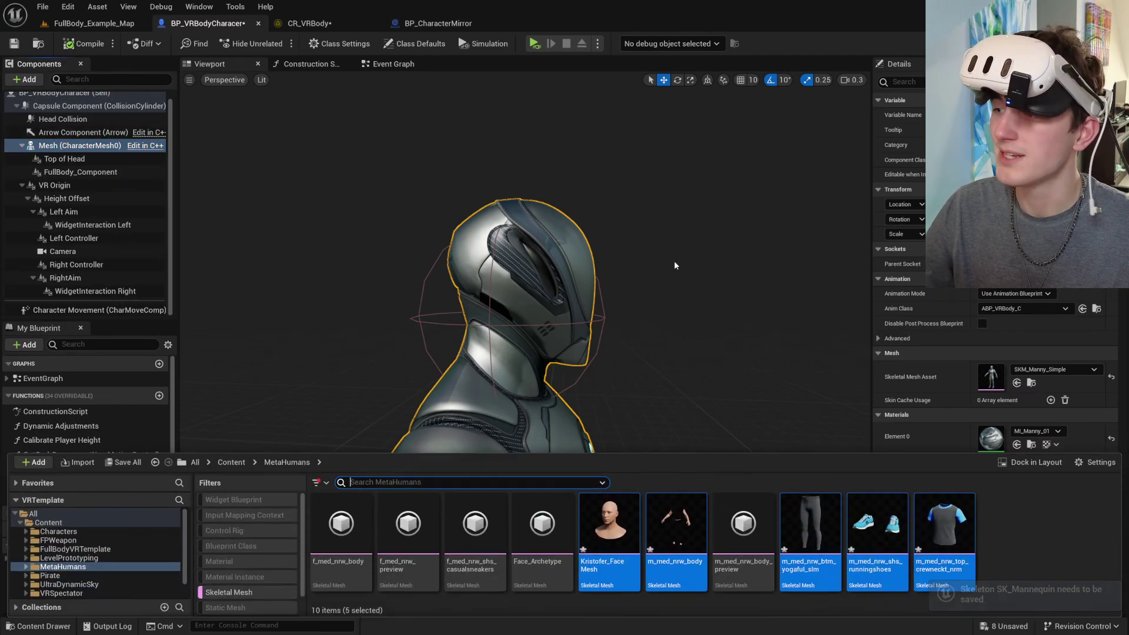
pyautogui.moveTo(705, 529); pyautogui.dragTo(1002, 380)
pyautogui.click(735, 264)
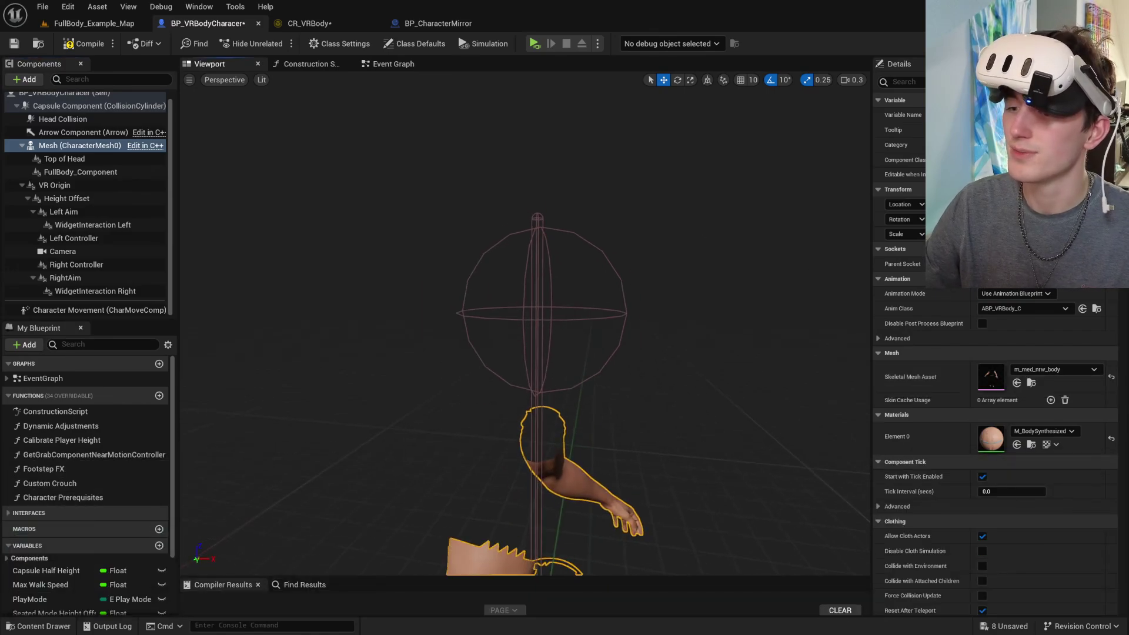
pyautogui.press('f')
pyautogui.hotkey('ctrl', 'space')
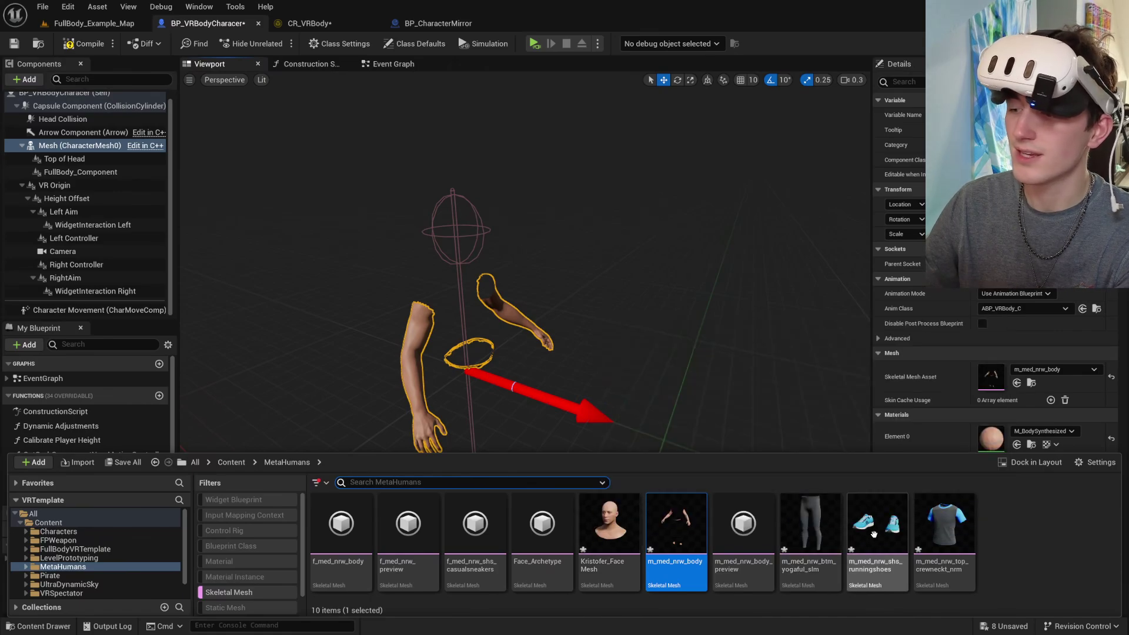
pyautogui.moveTo(880, 515)
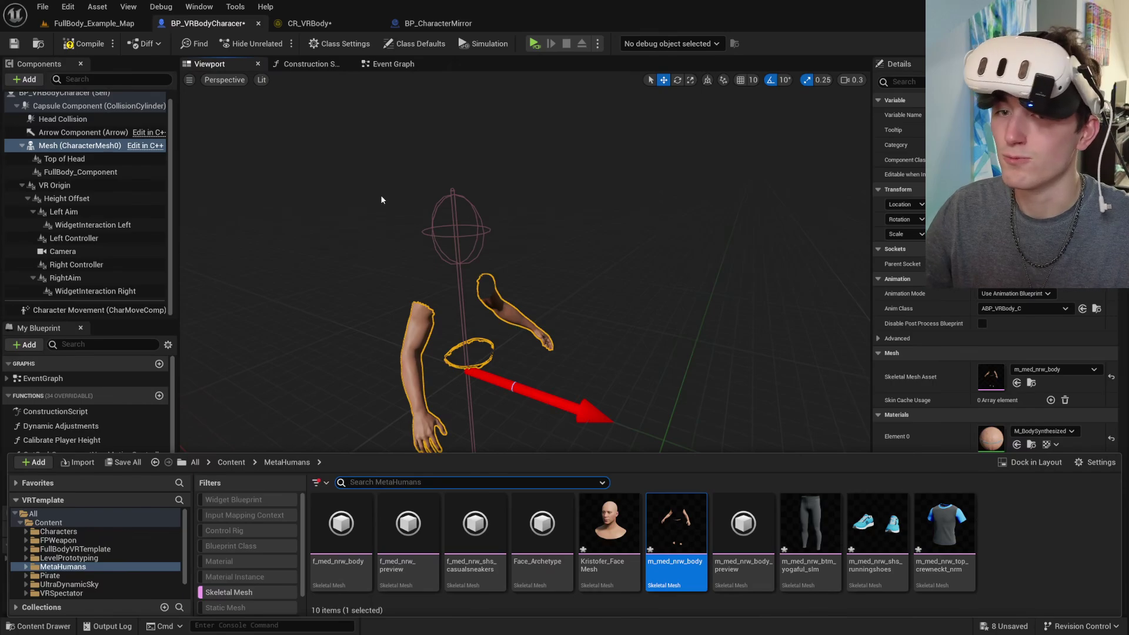
# Step: Attach Kristofer_FaceMesh, yogaful trousers, running shoes and crewneck top under the Mesh component
pyautogui.click(610, 524)
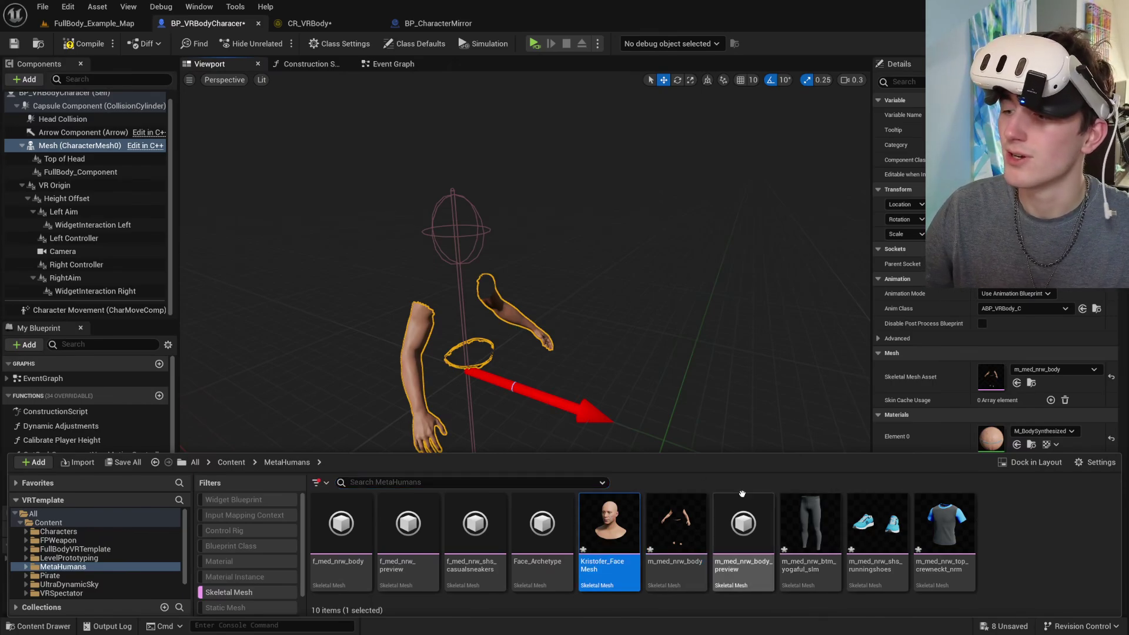
pyautogui.keyDown('ctrl'); pyautogui.click(811, 524); pyautogui.keyUp('ctrl')
pyautogui.keyDown('ctrl'); pyautogui.click(878, 523); pyautogui.keyUp('ctrl')
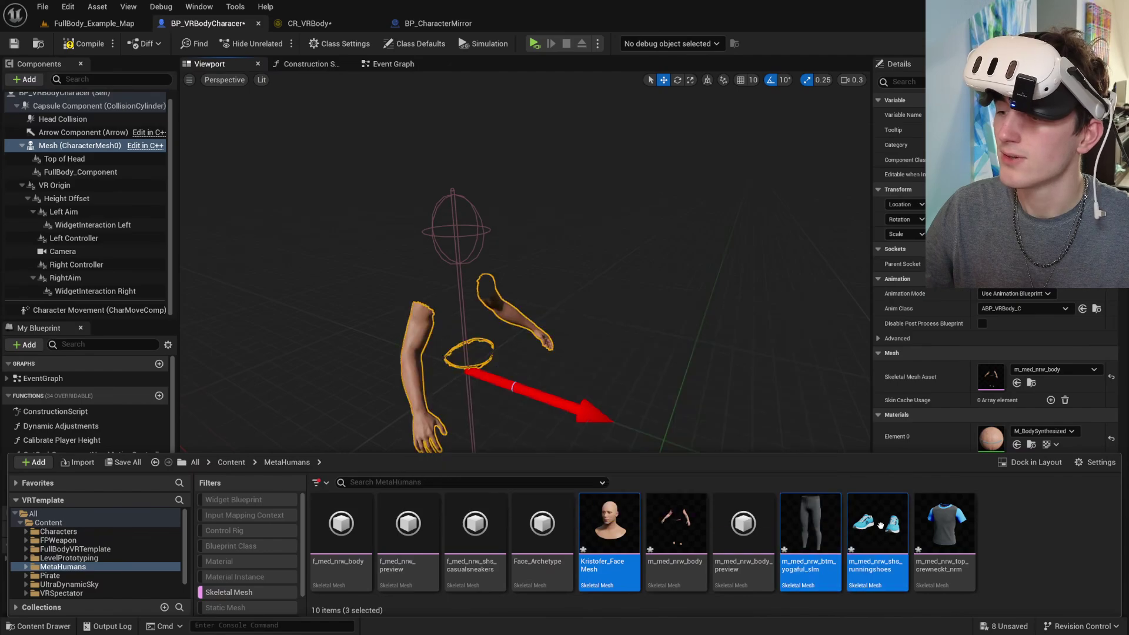
pyautogui.keyDown('ctrl'); pyautogui.click(953, 525); pyautogui.keyUp('ctrl')
pyautogui.moveTo(880, 523); pyautogui.dragTo(107, 146)
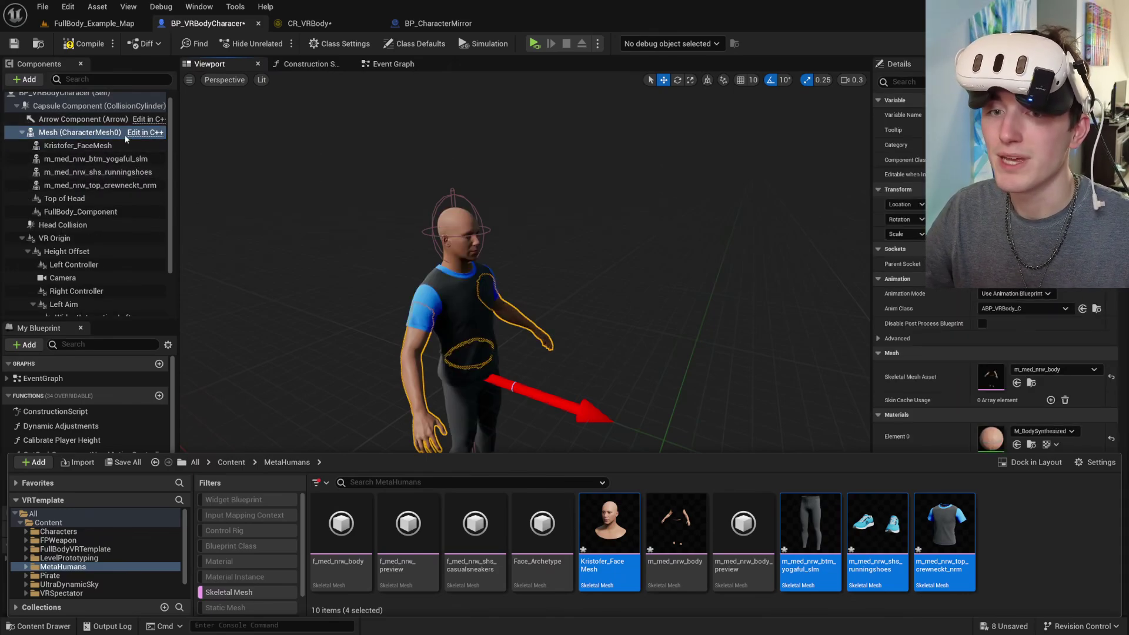
# Step: Set the four attached mesh components' Anim Class to CopyPose_AnimBP
pyautogui.click(103, 147)
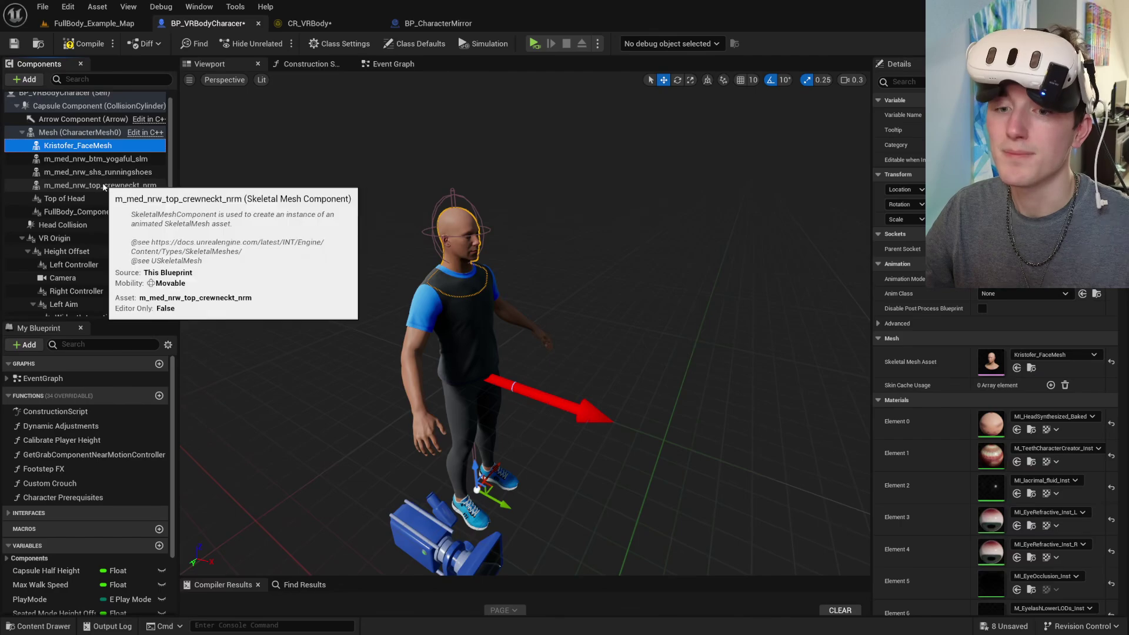
pyautogui.keyDown('shift'); pyautogui.click(103, 185); pyautogui.keyUp('shift')
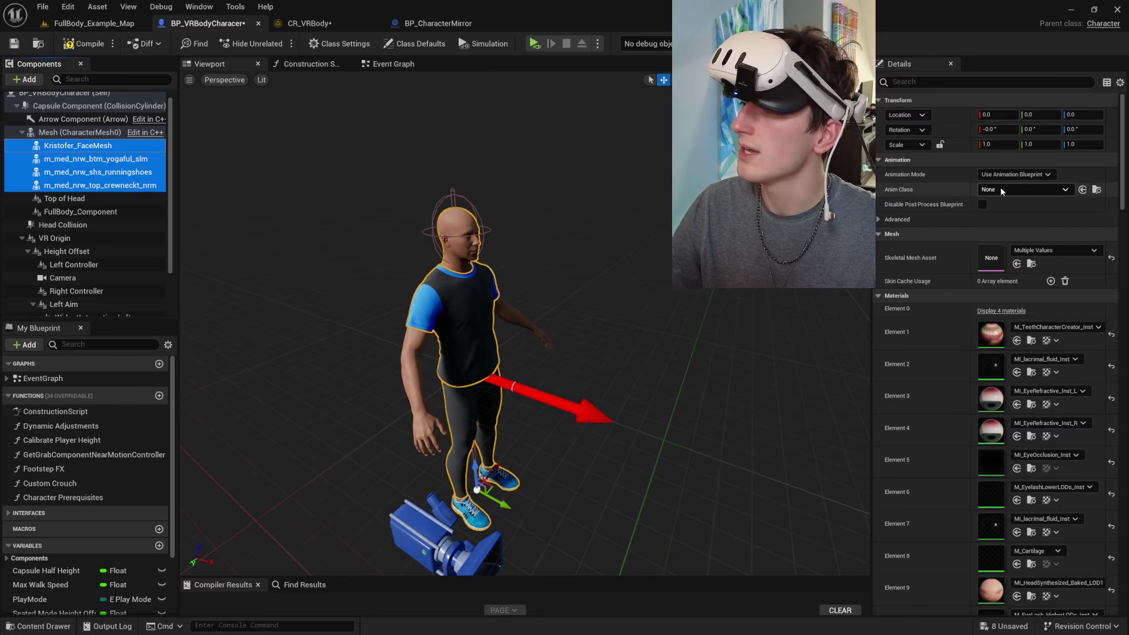
pyautogui.click(1015, 188)
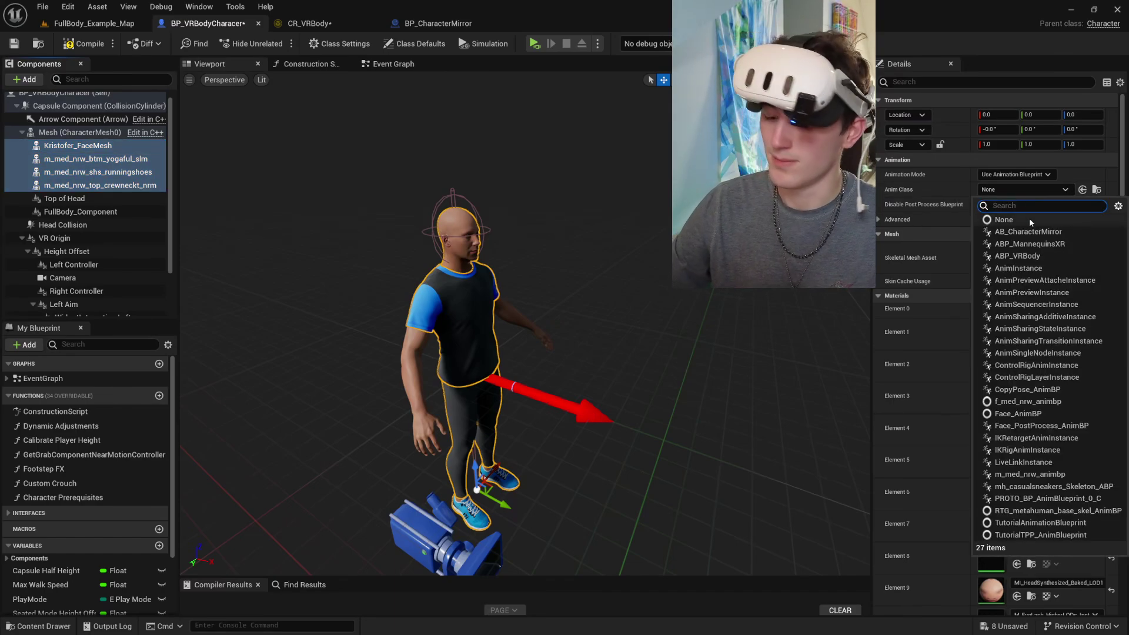
pyautogui.write('cop')
pyautogui.click(1028, 232)
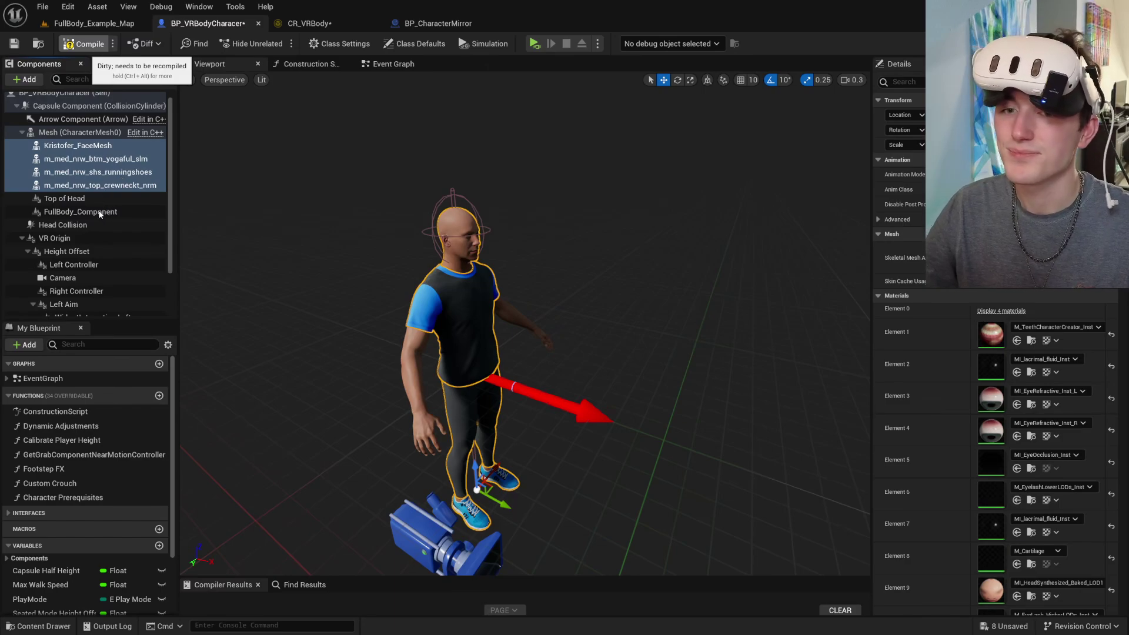
# Step: Move the FullBody_Component down to the MetaHuman's eye level
pyautogui.click(67, 212)
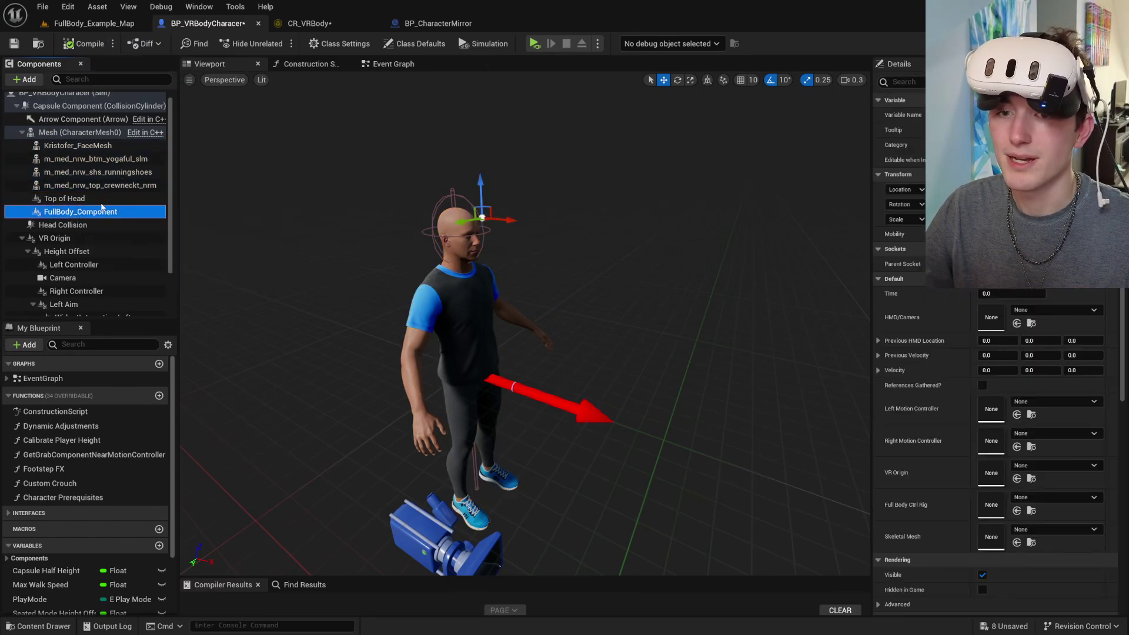
pyautogui.moveTo(557, 225); pyautogui.dragTo(556, 225, button='right')
pyautogui.moveTo(532, 190); pyautogui.dragTo(521, 262)
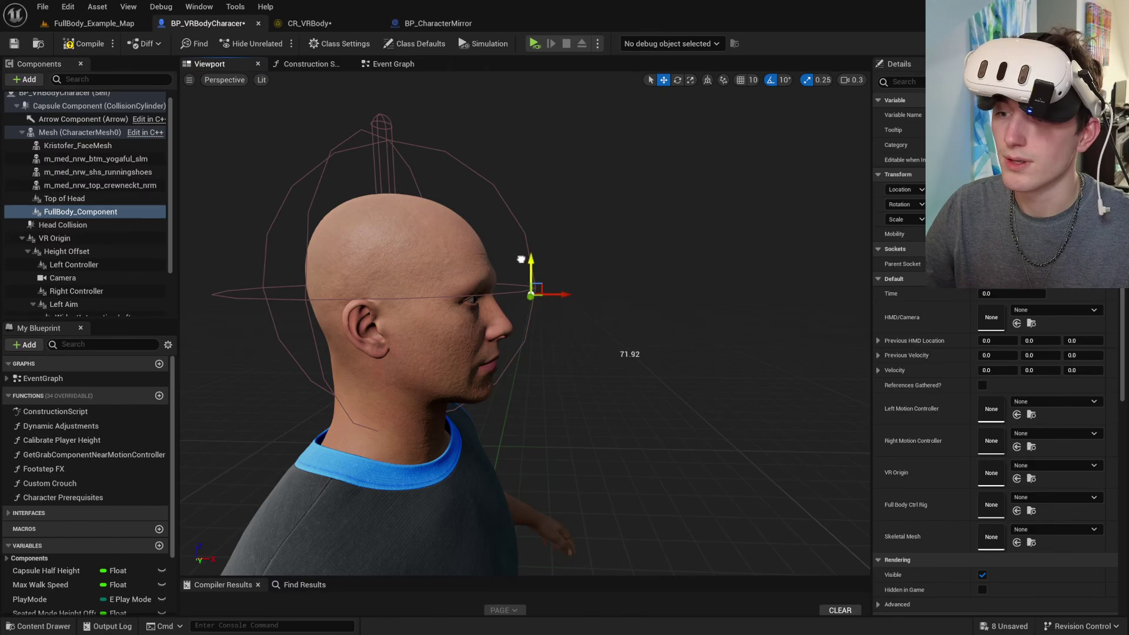
pyautogui.moveTo(563, 295); pyautogui.dragTo(535, 297)
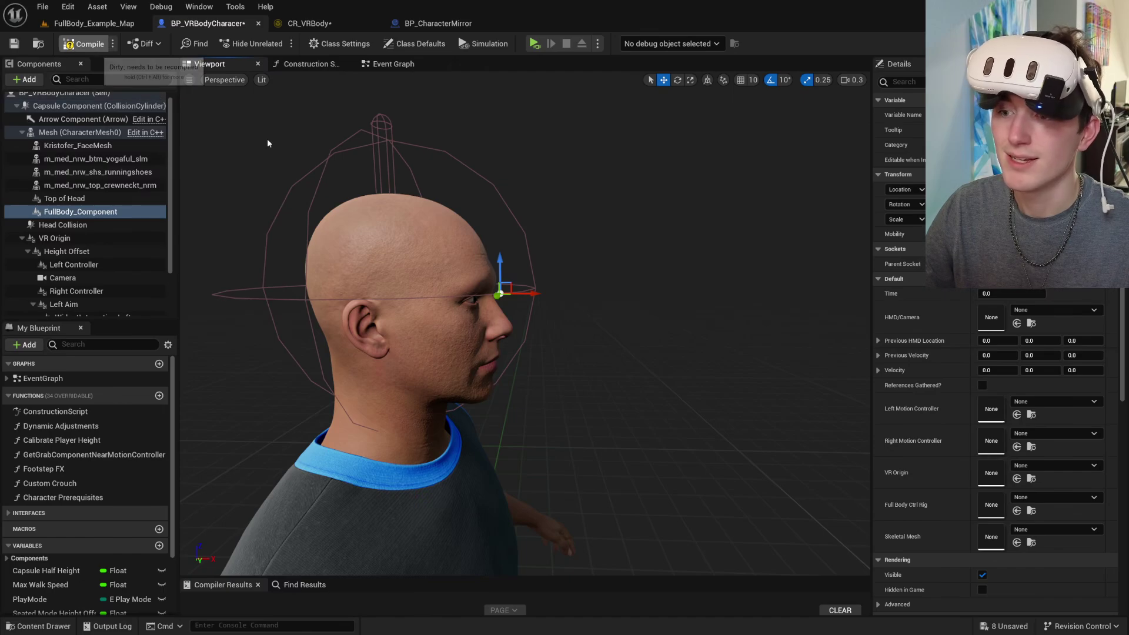
# Step: Place the Top of Head marker onto the scalp and switch to CR_VRBody
pyautogui.click(82, 198)
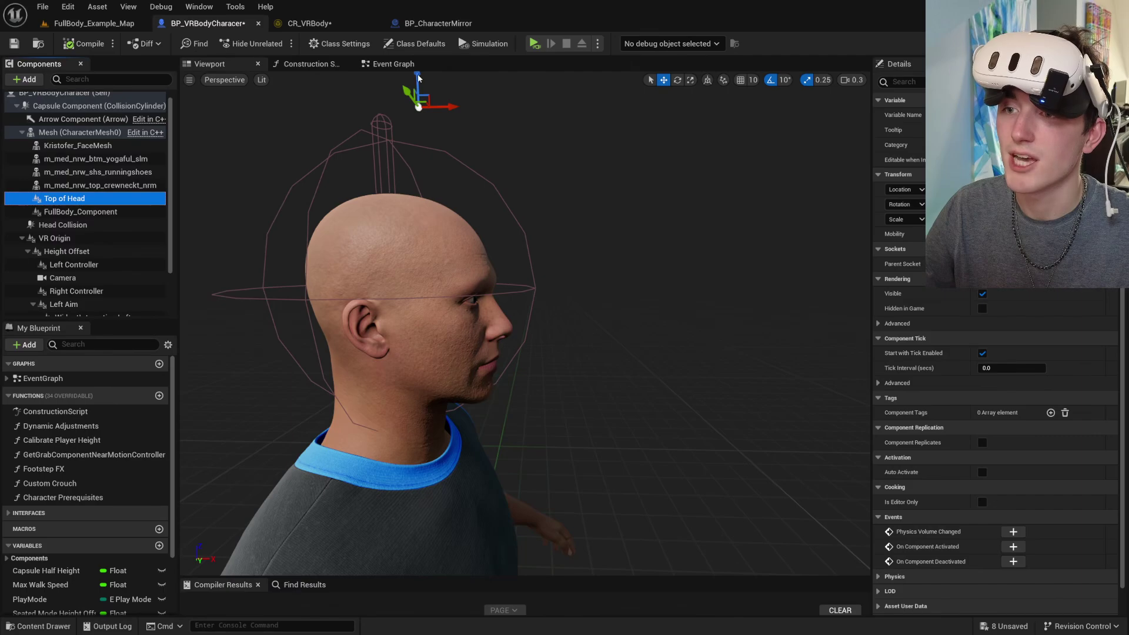
pyautogui.moveTo(418, 77); pyautogui.dragTo(406, 160)
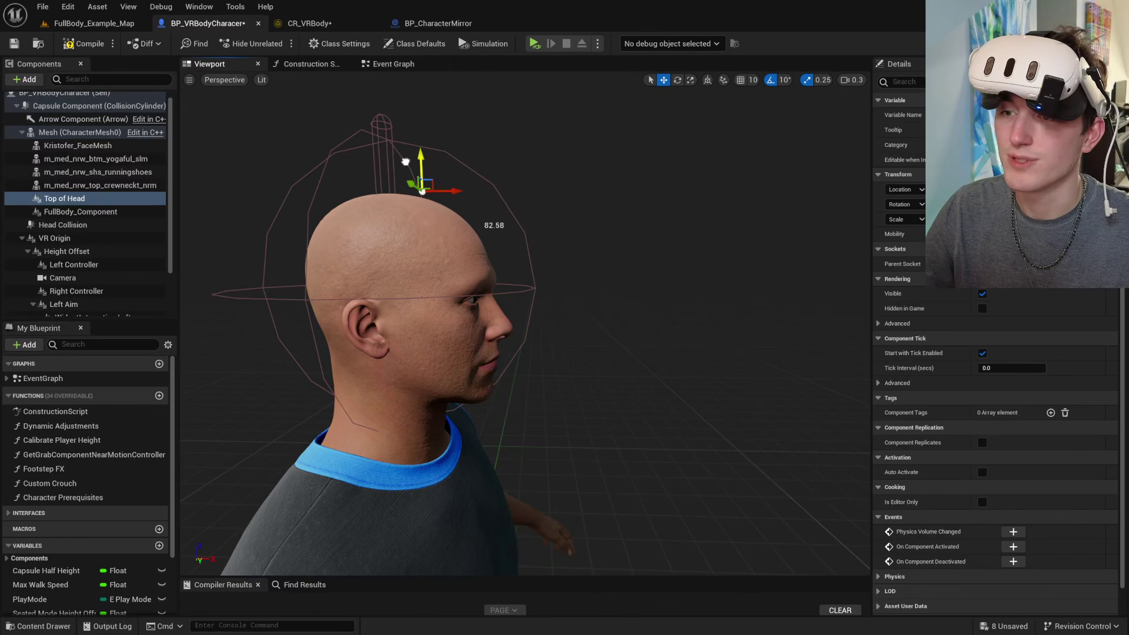
pyautogui.moveTo(450, 193); pyautogui.dragTo(418, 201)
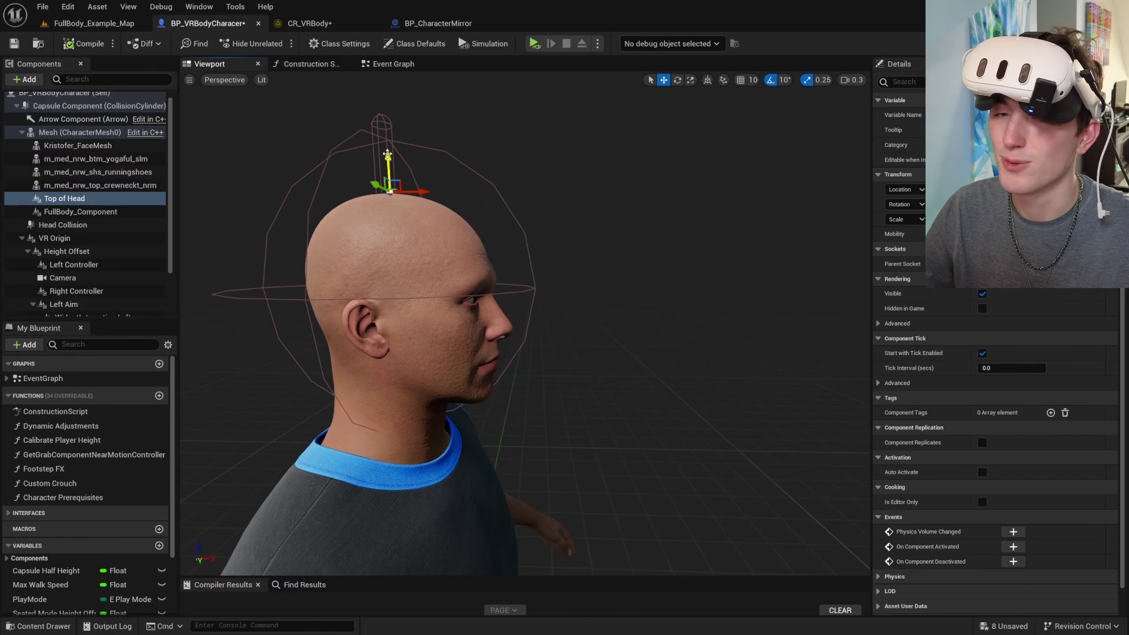
pyautogui.click(330, 24)
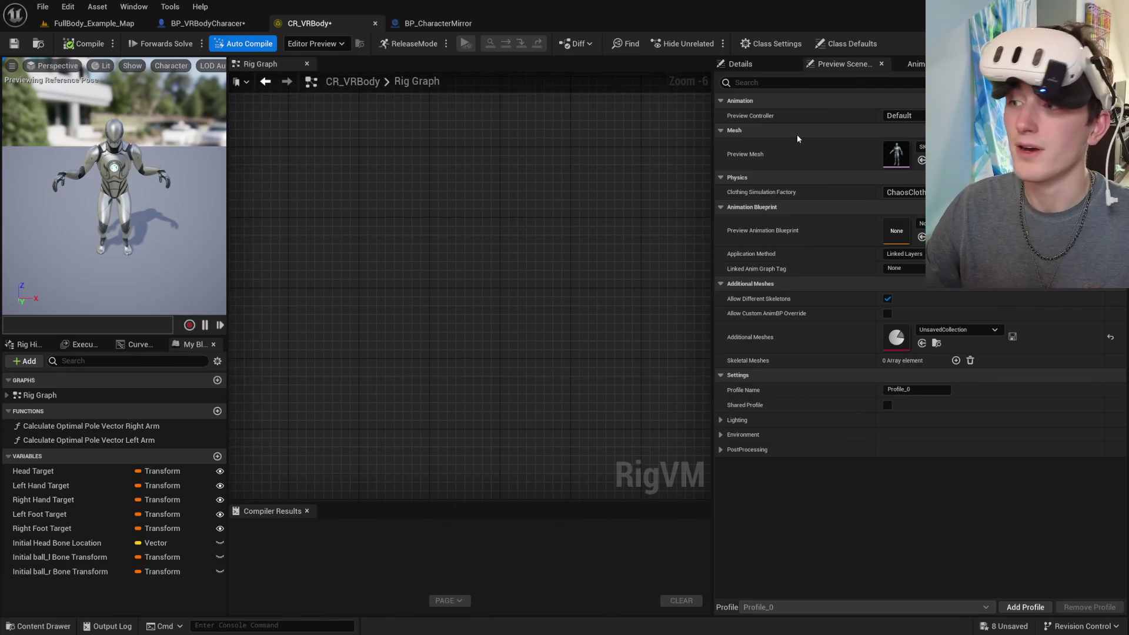
# Step: Set CR_VRBody's Preview Mesh to m_med_nrw_body and compile the rig
pyautogui.hotkey('ctrl', 'space')
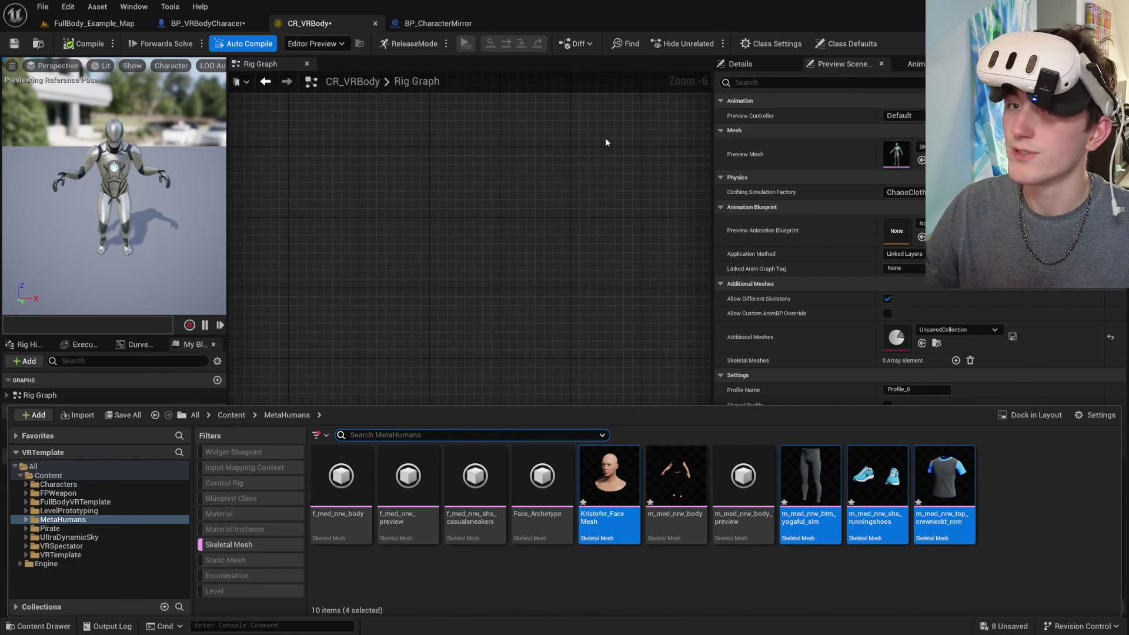
pyautogui.click(677, 476)
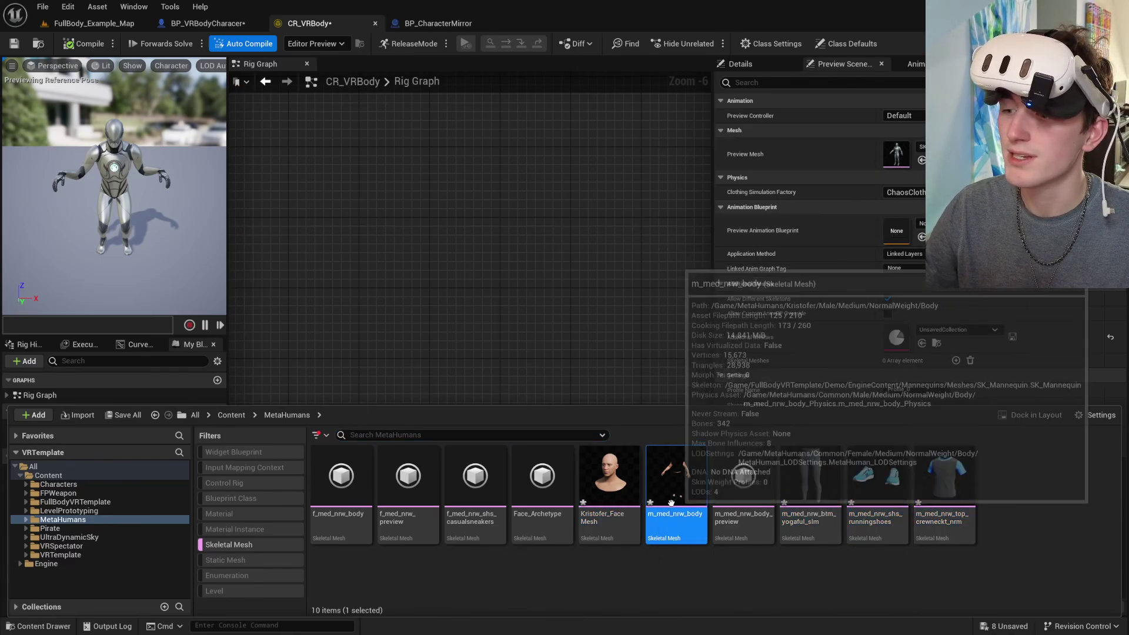
pyautogui.moveTo(676, 476); pyautogui.dragTo(890, 154)
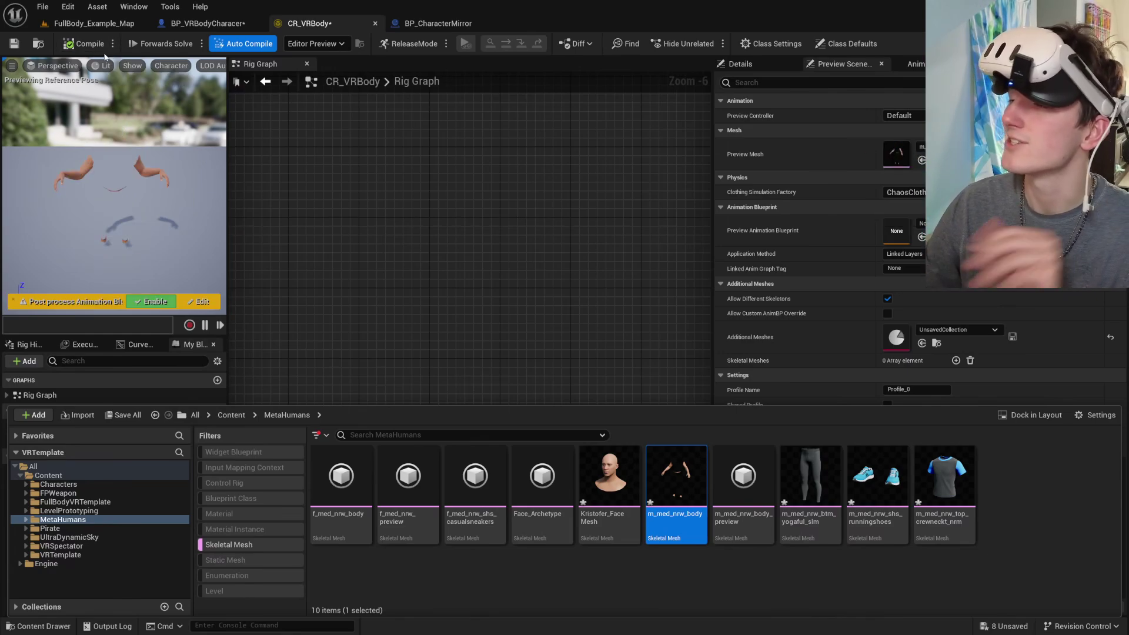
pyautogui.click(87, 44)
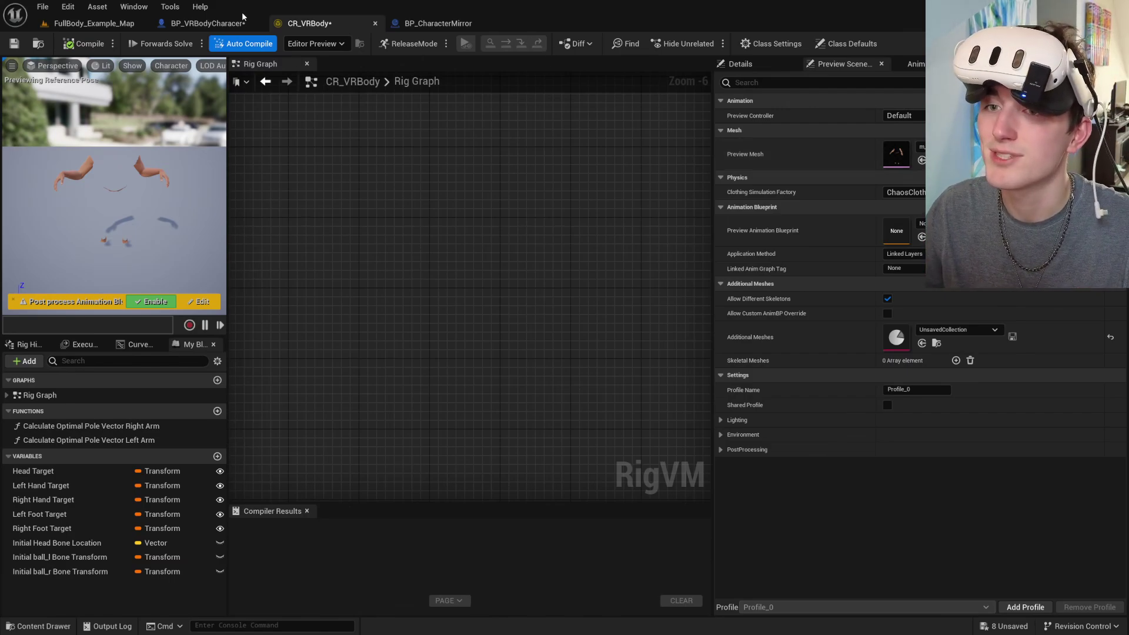
# Step: Set BP_CharacterMirror's SkeletalMesh component to the m_med_nrw_body mesh
pyautogui.click(437, 23)
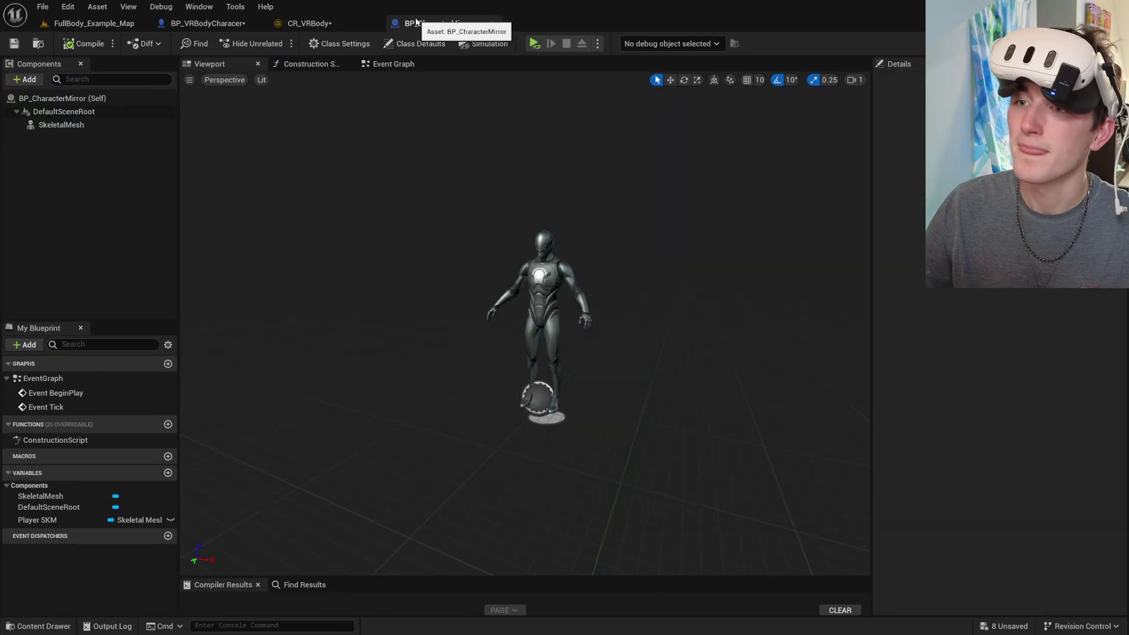
pyautogui.click(99, 128)
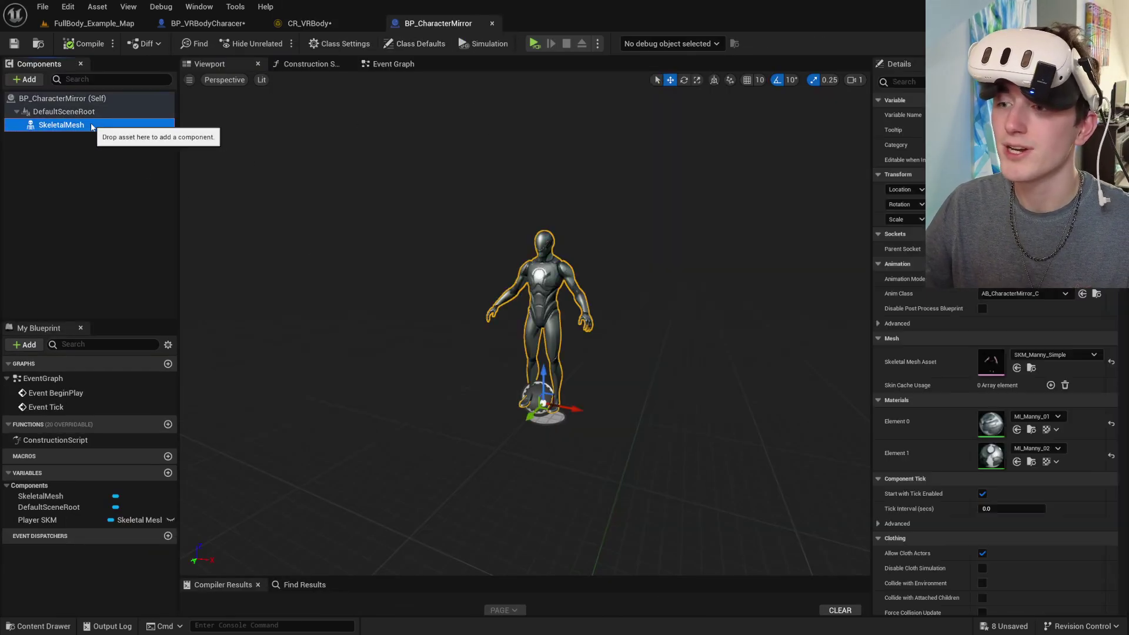
pyautogui.hotkey('ctrl', 'space')
pyautogui.moveTo(676, 523); pyautogui.dragTo(998, 365)
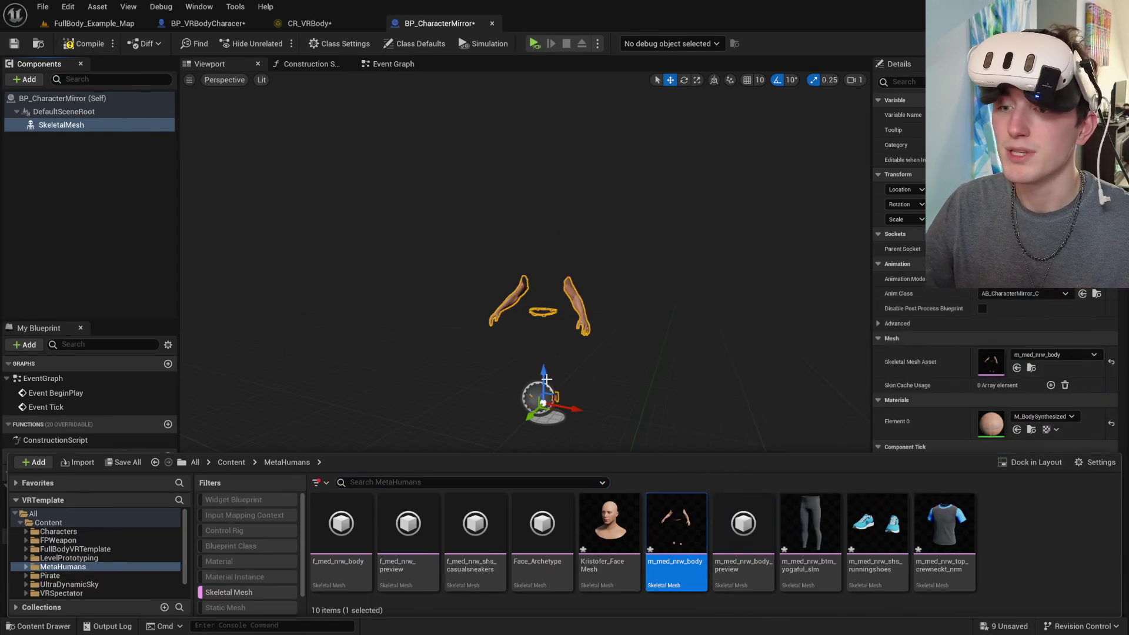
# Step: Attach Kristofer_FaceMesh, yogaful, runningshoes and crewneck meshes as children of SkeletalMesh
pyautogui.click(610, 524)
pyautogui.keyDown('ctrl'); pyautogui.click(811, 524); pyautogui.keyUp('ctrl')
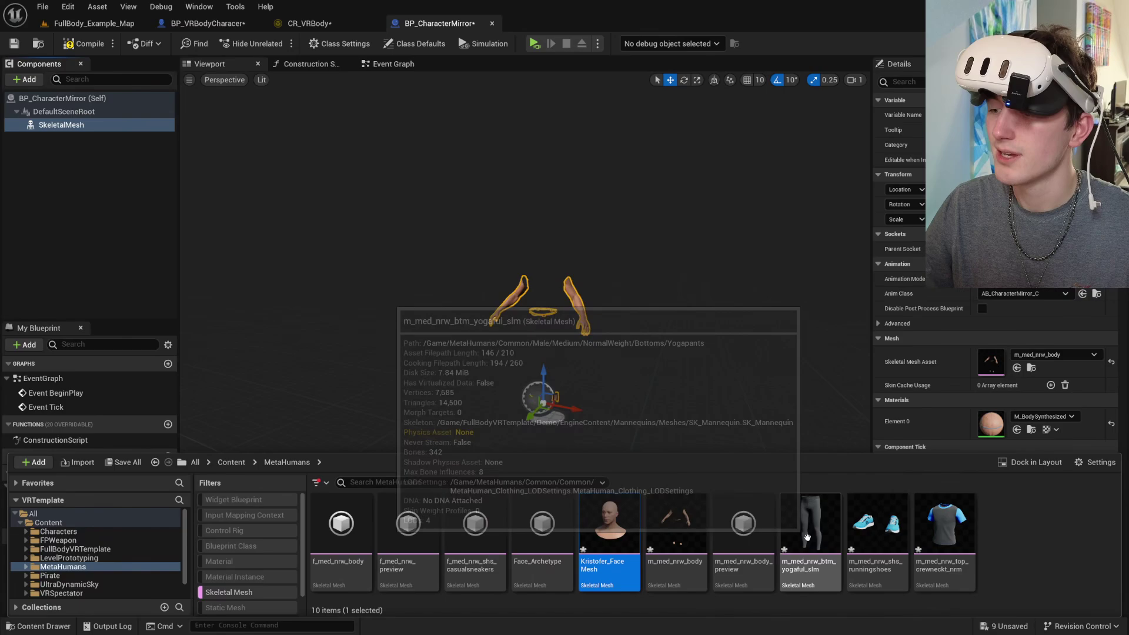
pyautogui.keyDown('ctrl'); pyautogui.click(875, 530); pyautogui.keyUp('ctrl')
pyautogui.keyDown('ctrl'); pyautogui.click(945, 523); pyautogui.keyUp('ctrl')
pyautogui.moveTo(944, 523); pyautogui.dragTo(68, 128)
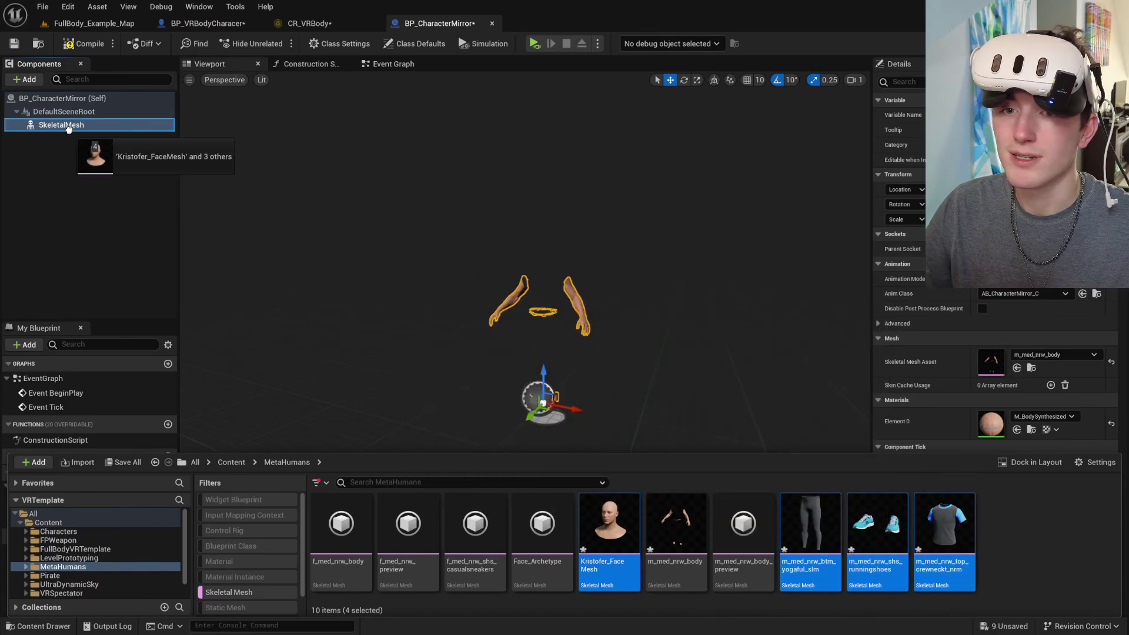
pyautogui.moveTo(79, 179); pyautogui.dragTo(69, 126)
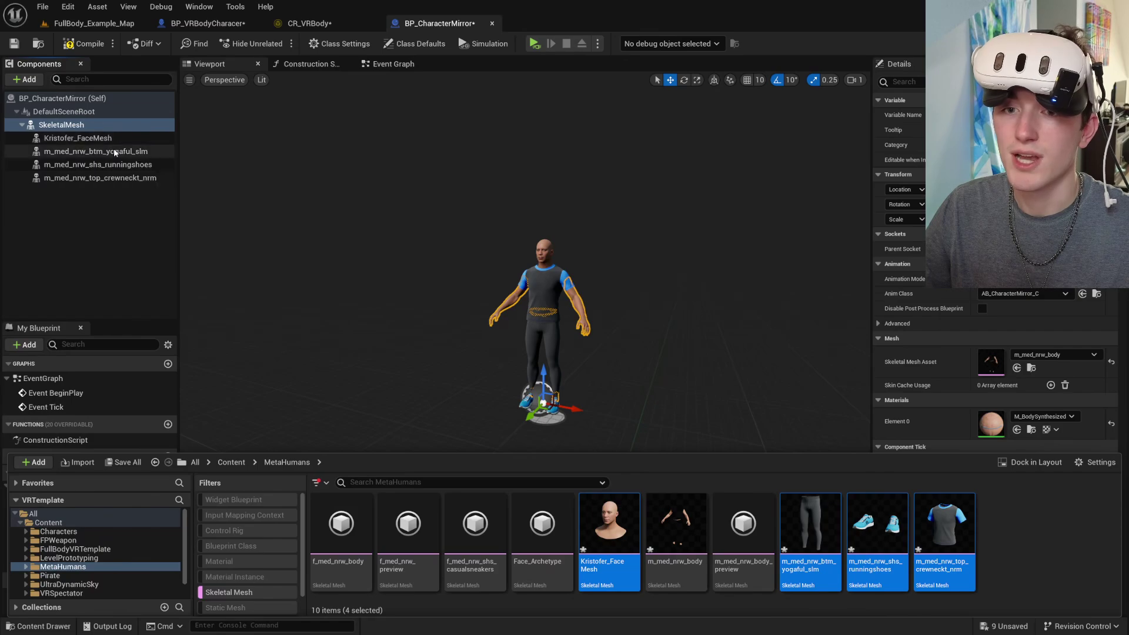
# Step: Select the four attached meshes and view their Anim Class list, leaving it unchanged
pyautogui.click(107, 139)
pyautogui.keyDown('shift'); pyautogui.click(100, 178); pyautogui.keyUp('shift')
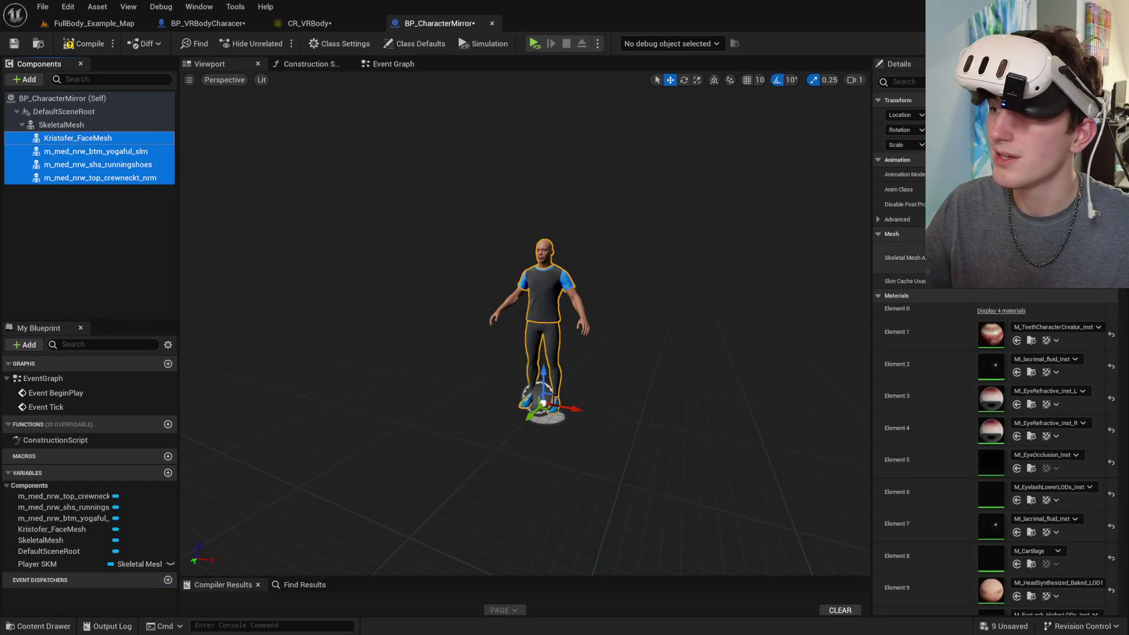
pyautogui.click(1035, 189)
pyautogui.press('Escape')
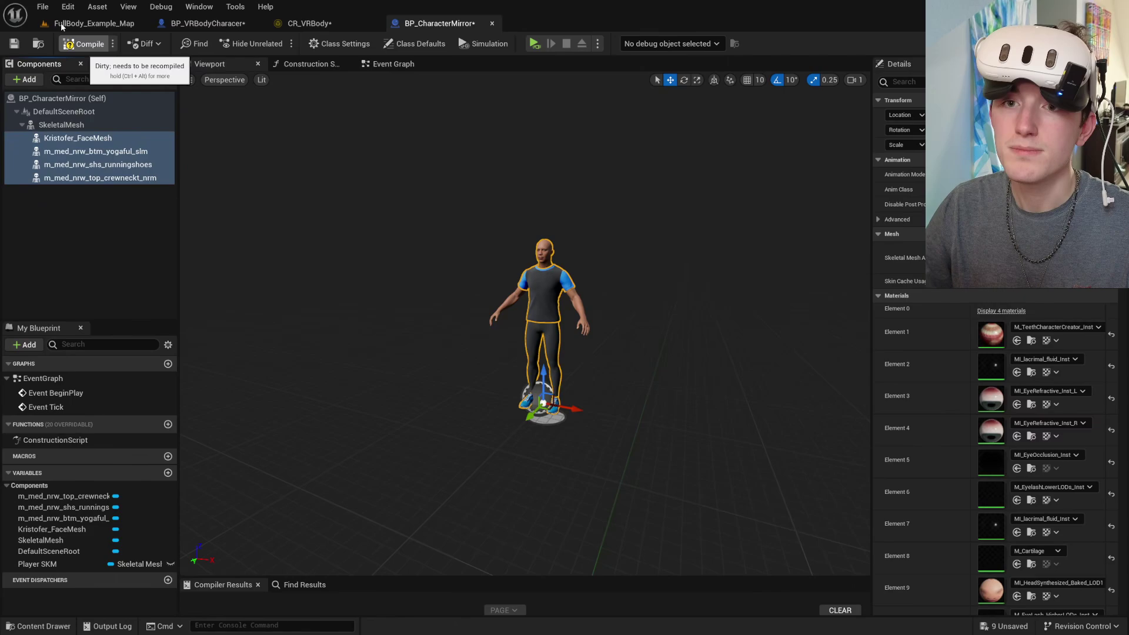
# Step: Play FullBody_Example_Map in VR Preview mode
pyautogui.click(84, 24)
pyautogui.click(277, 48)
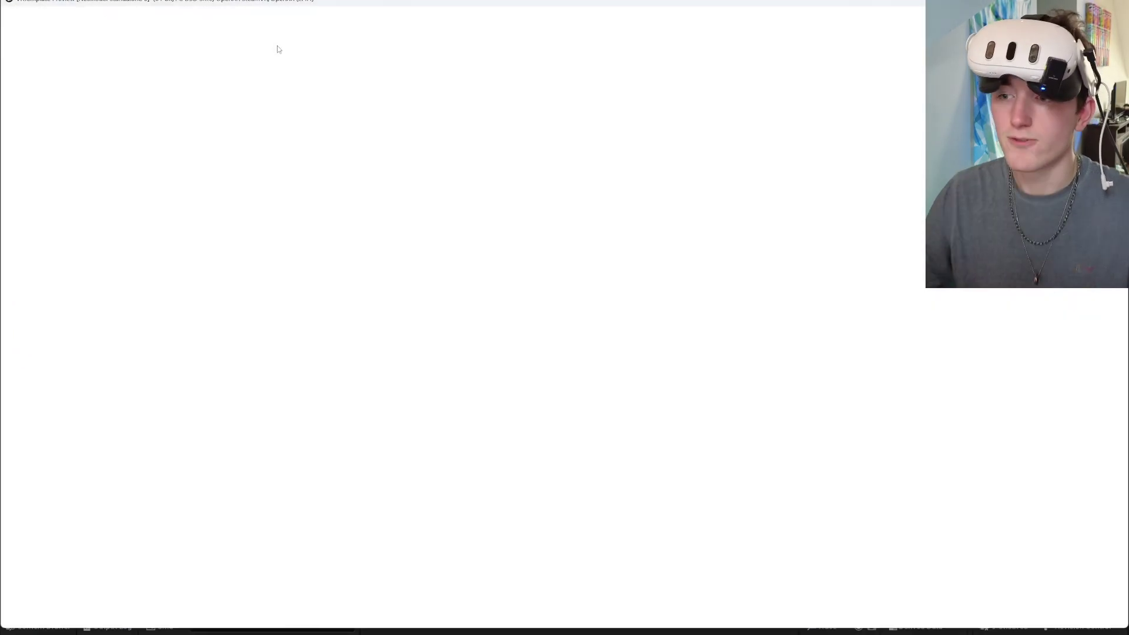